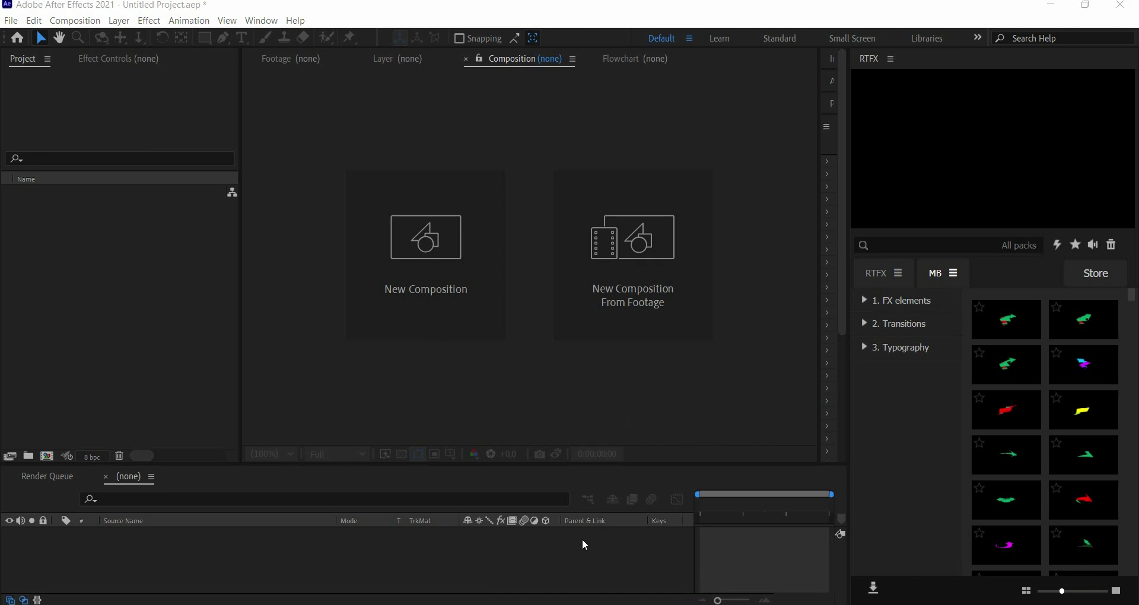
Launch Brainstorm from the RTFX panel, move its window aside, and import the element packs.
click(1057, 250)
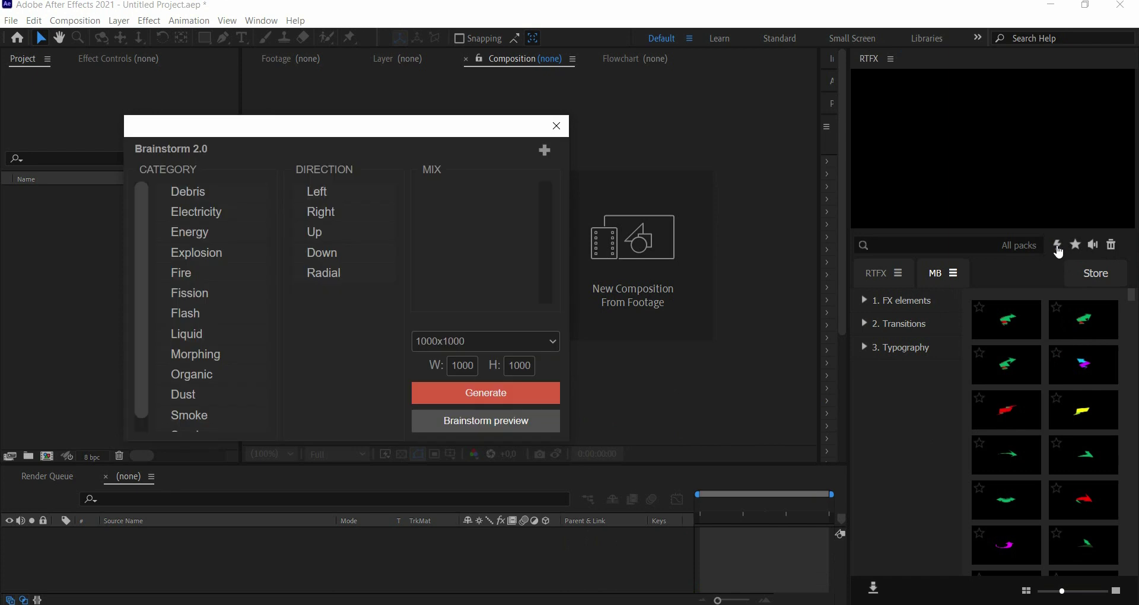
drag(438, 130, 568, 132)
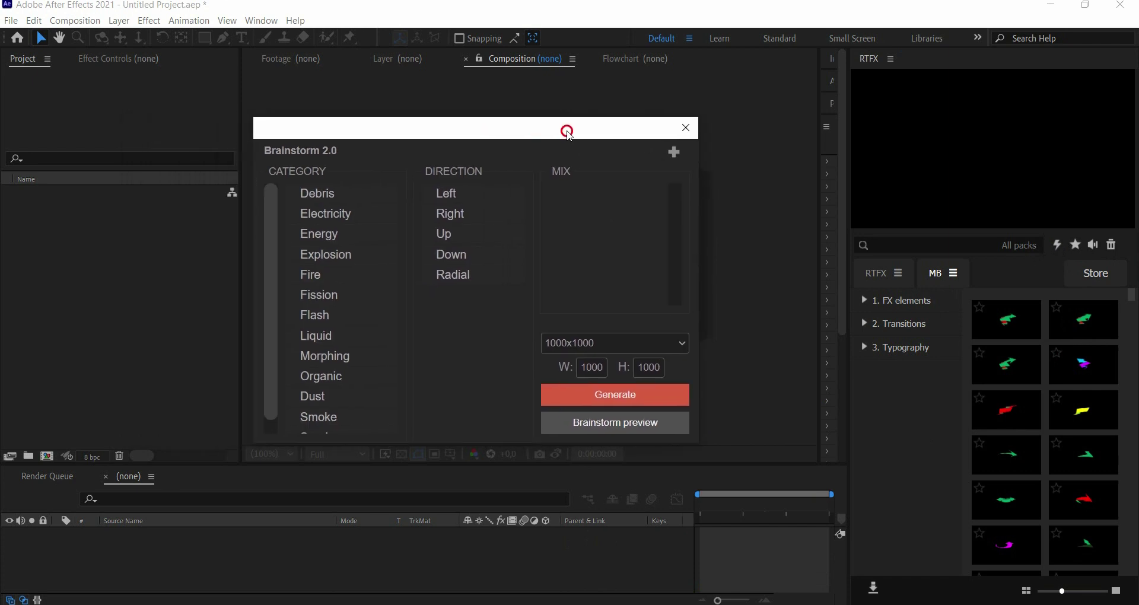
click(673, 153)
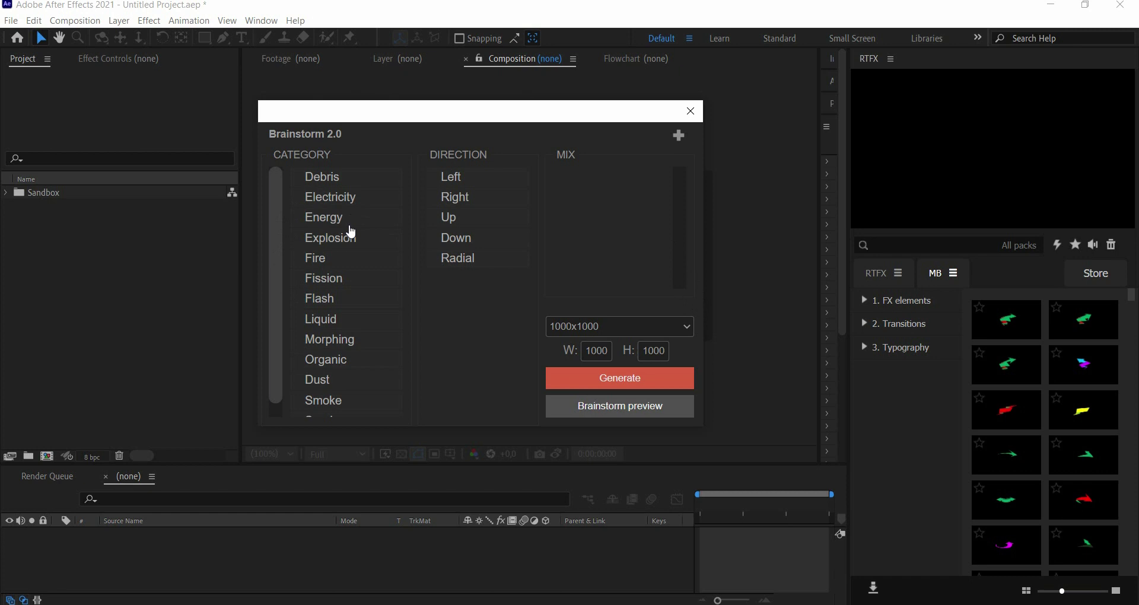
Generate Mix_1 from a radial Electricity and Smoke mix sized 1200x1000.
click(350, 205)
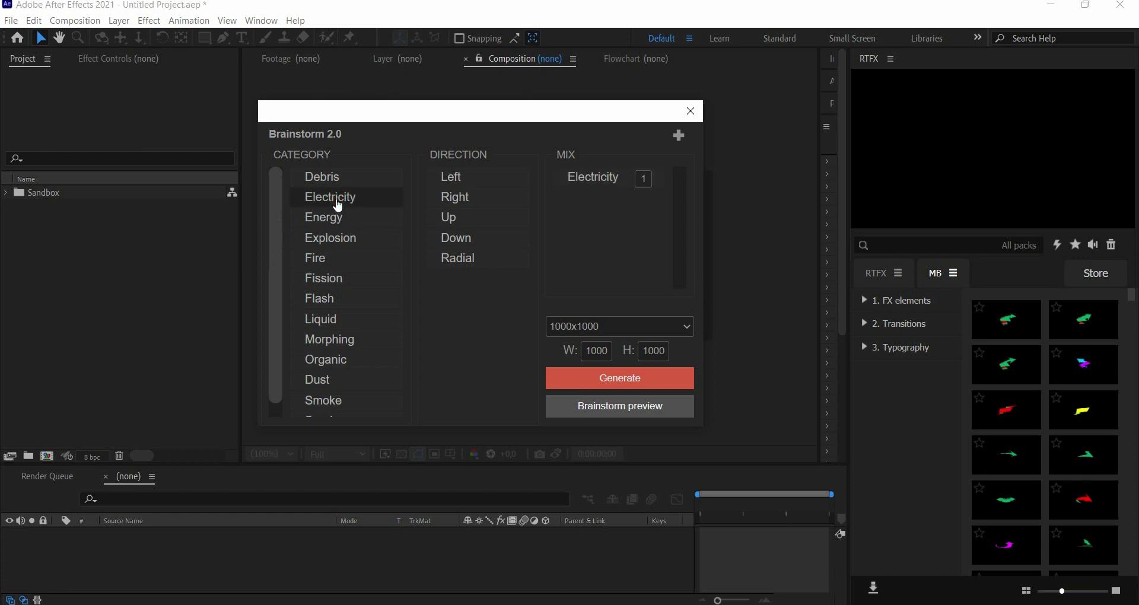
drag(276, 263, 275, 285)
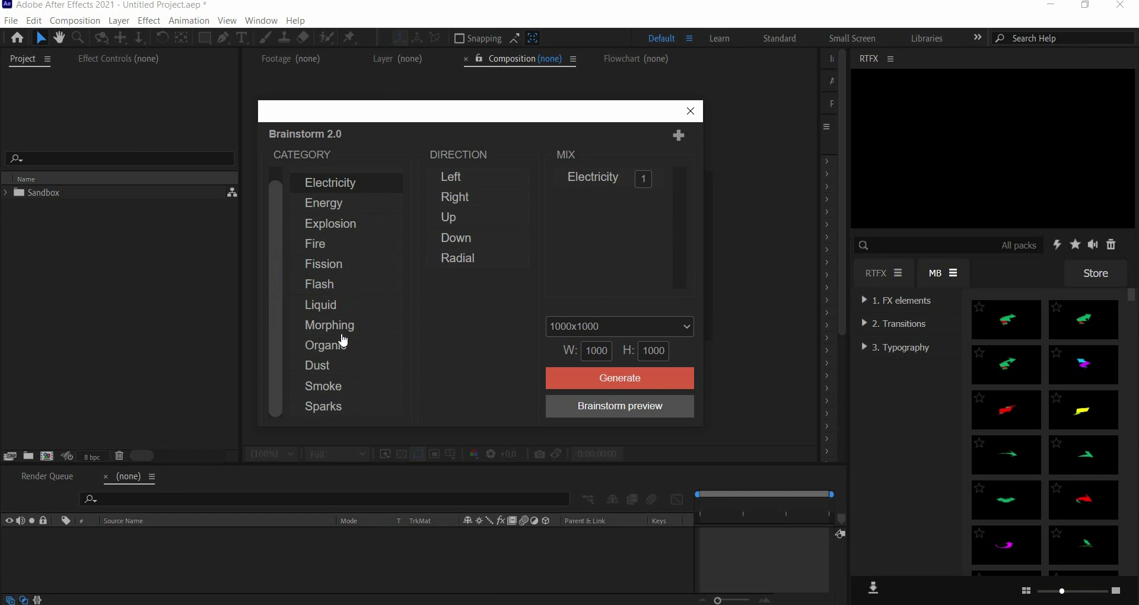
click(346, 391)
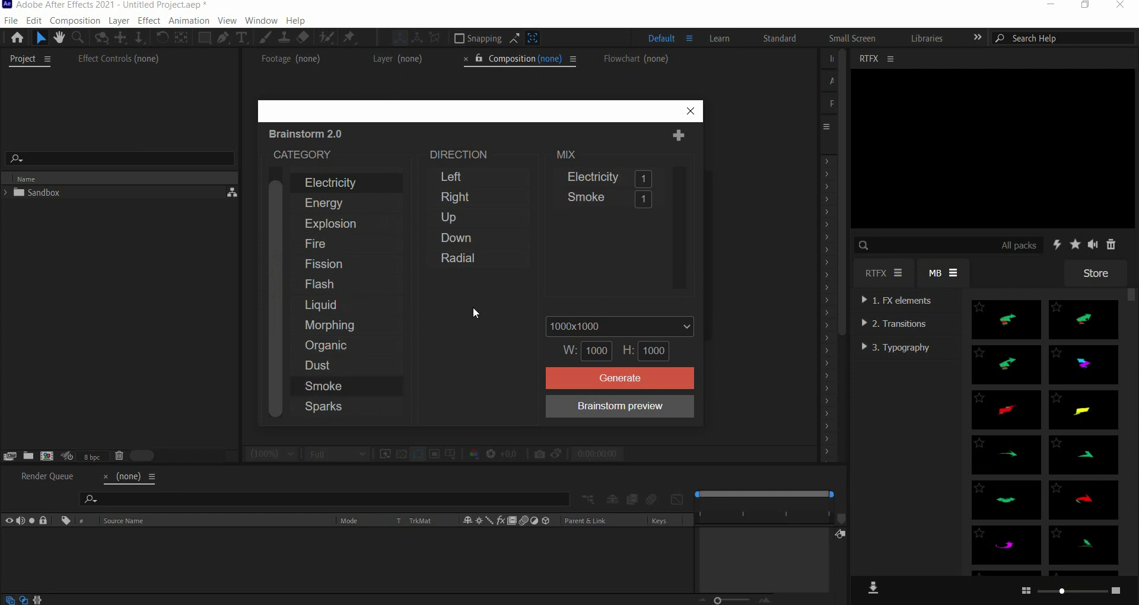
click(463, 267)
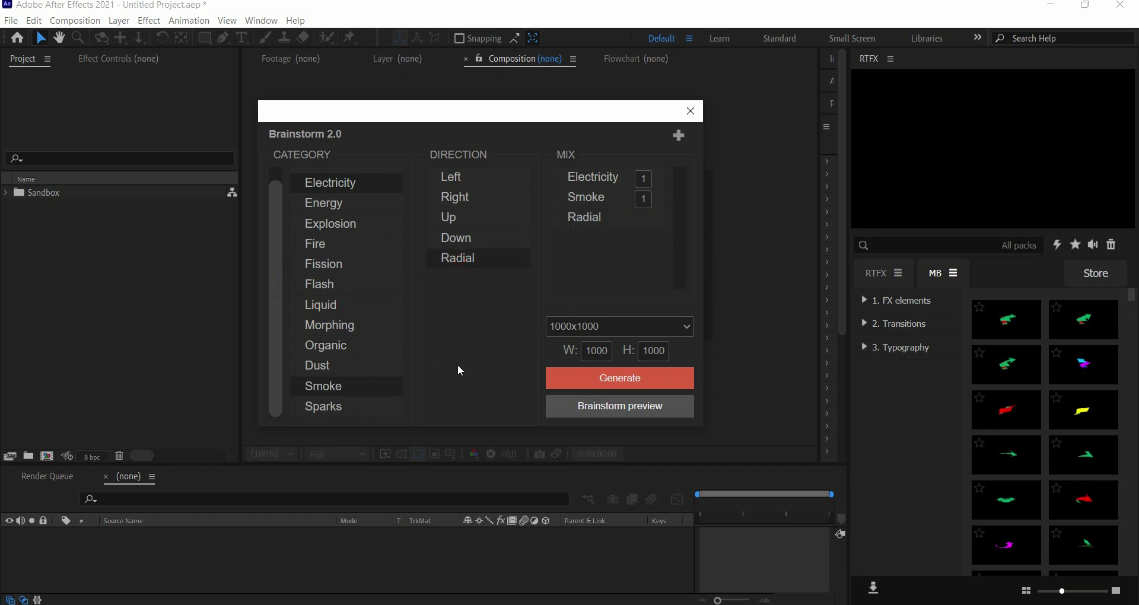
click(599, 330)
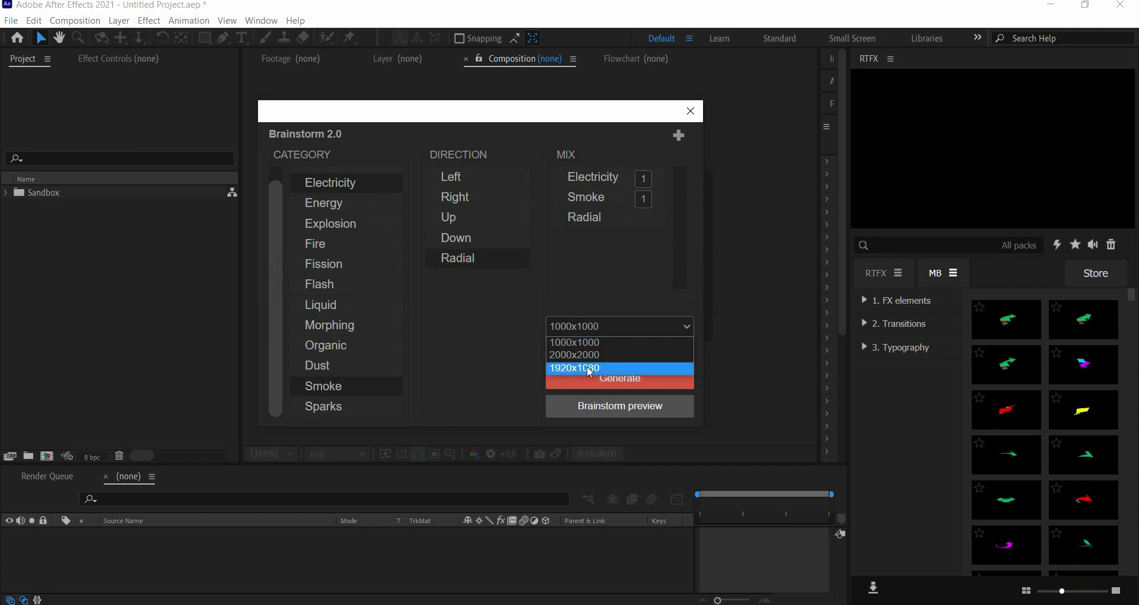
click(587, 344)
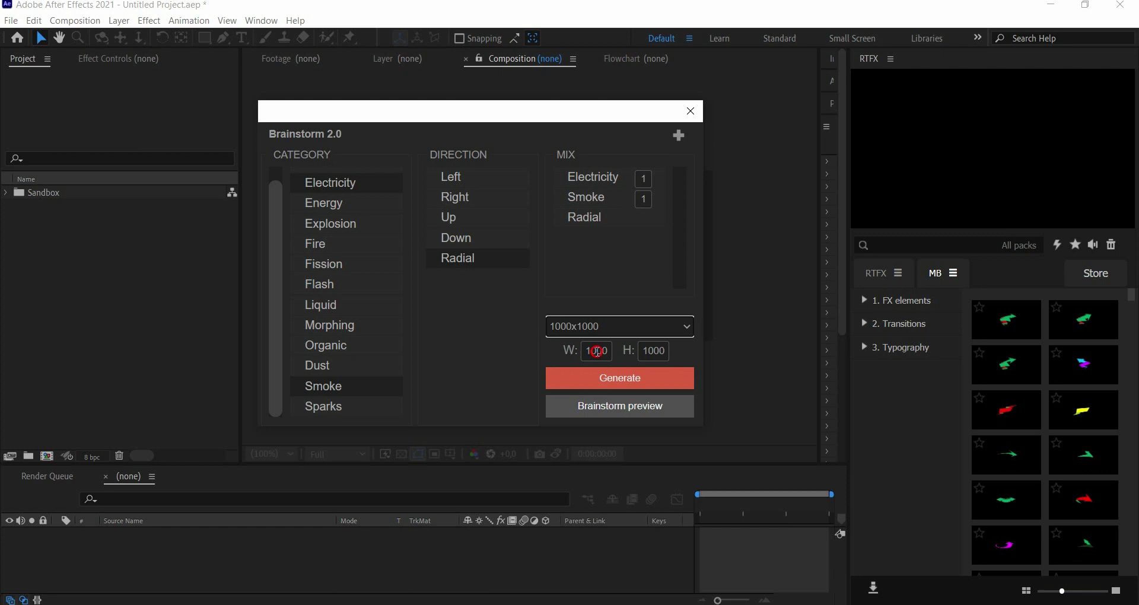
click(596, 350)
text(2)
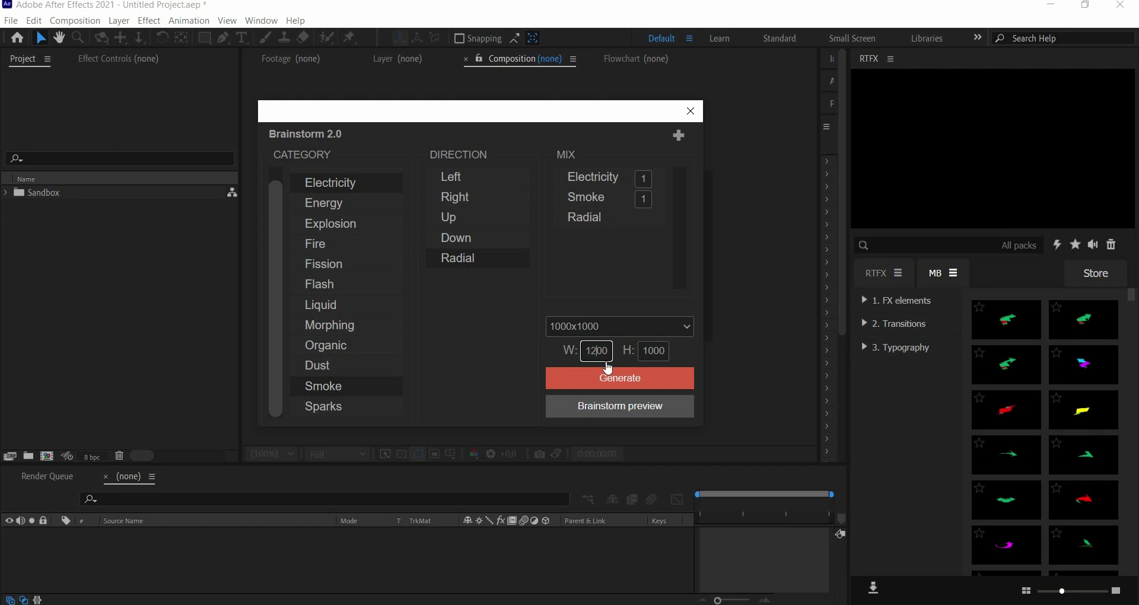
click(619, 377)
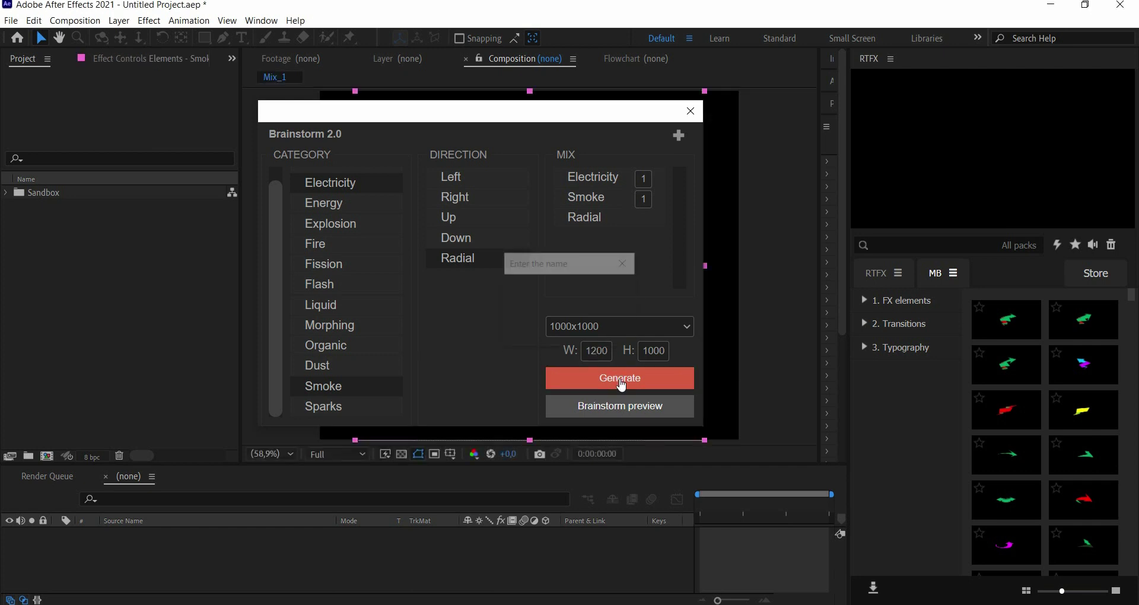
Preview Mix_1, restack Electricity above Smoke, and preview the result again.
drag(523, 113, 953, 106)
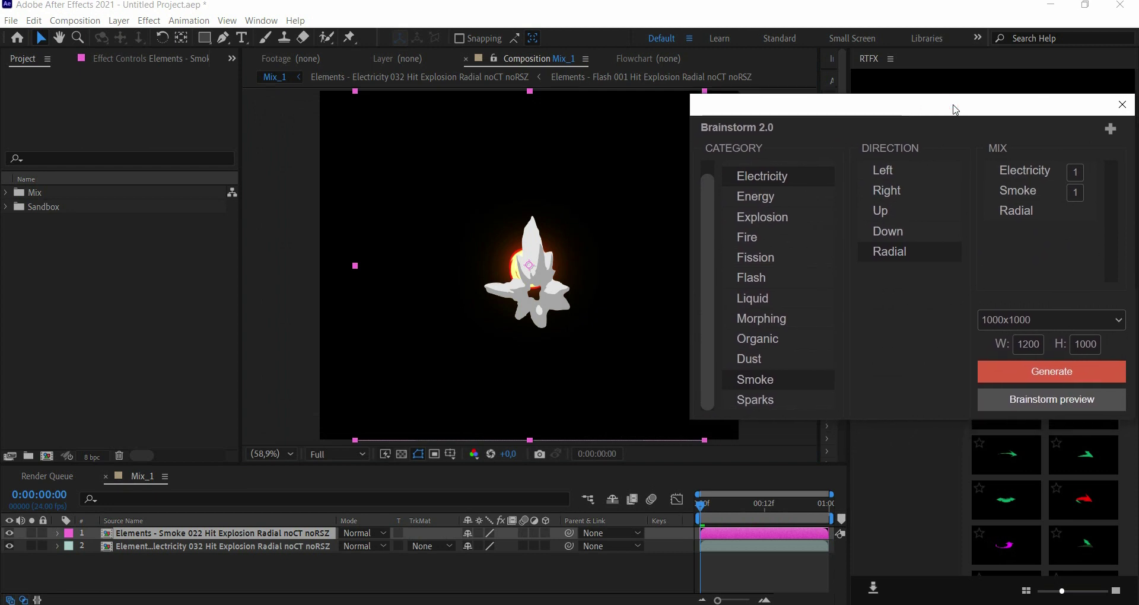
click(717, 509)
key(space)
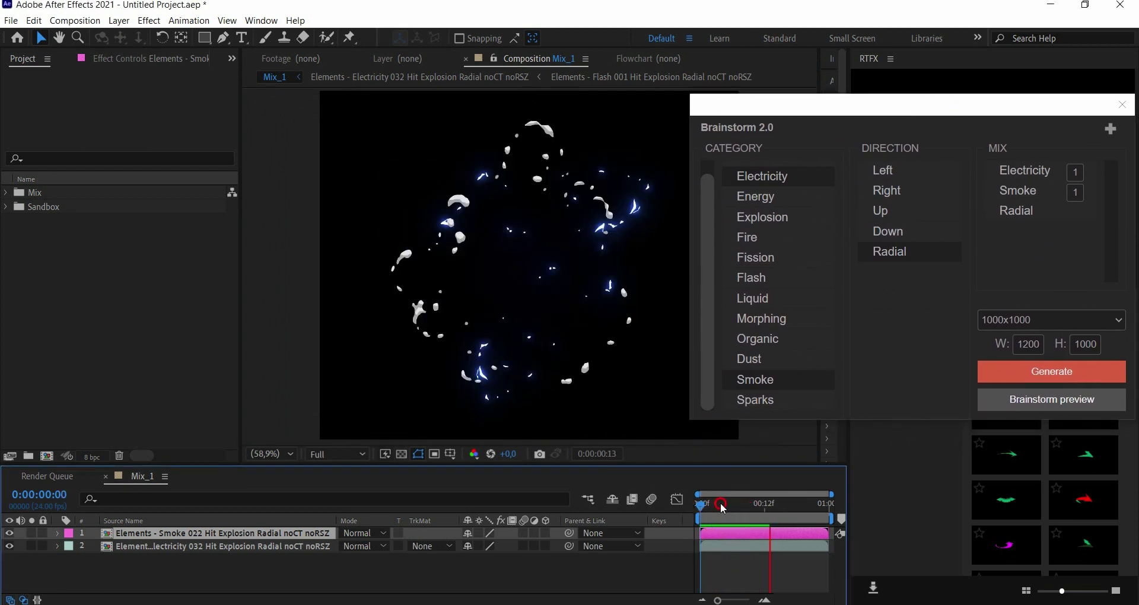
drag(749, 546, 749, 534)
key(space)
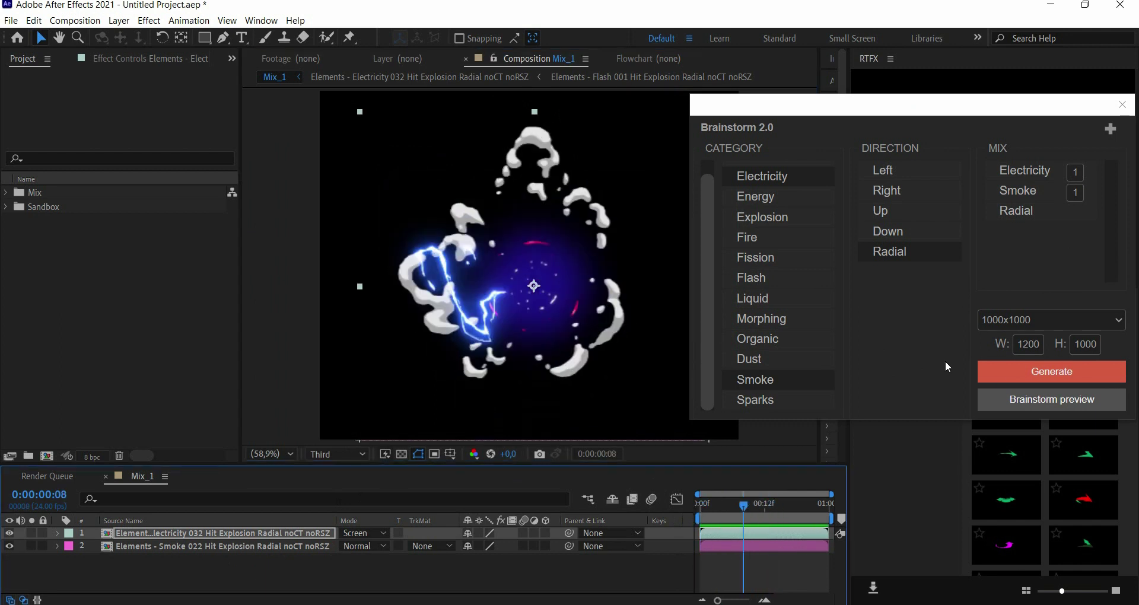
Generate seven more radial electricity-and-smoke variations, Mix_2 through Mix_8.
click(1024, 375)
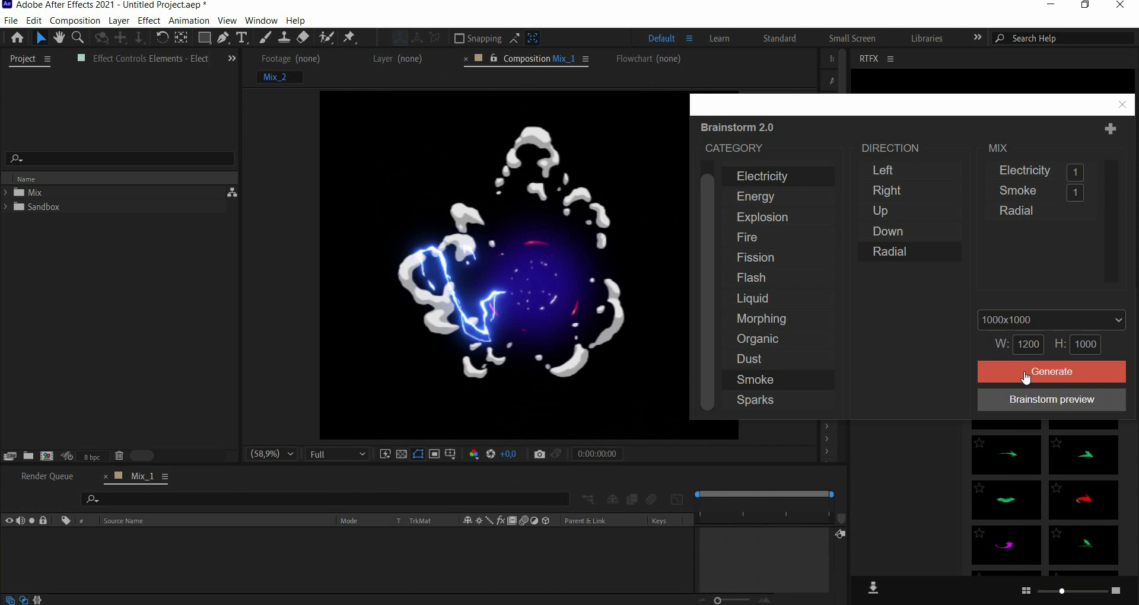
click(1026, 375)
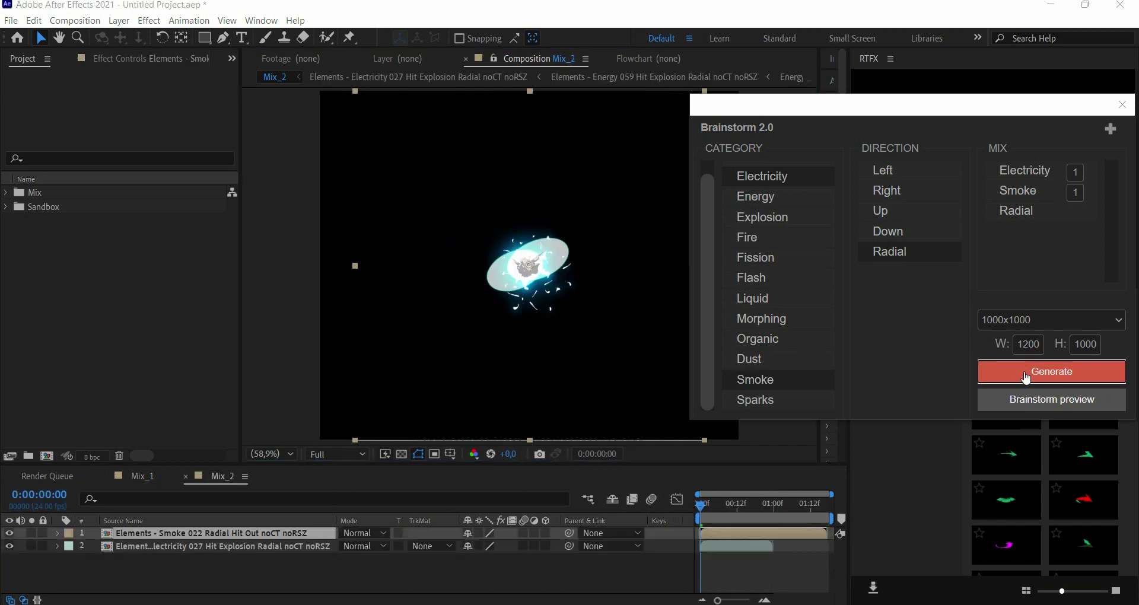
click(1026, 376)
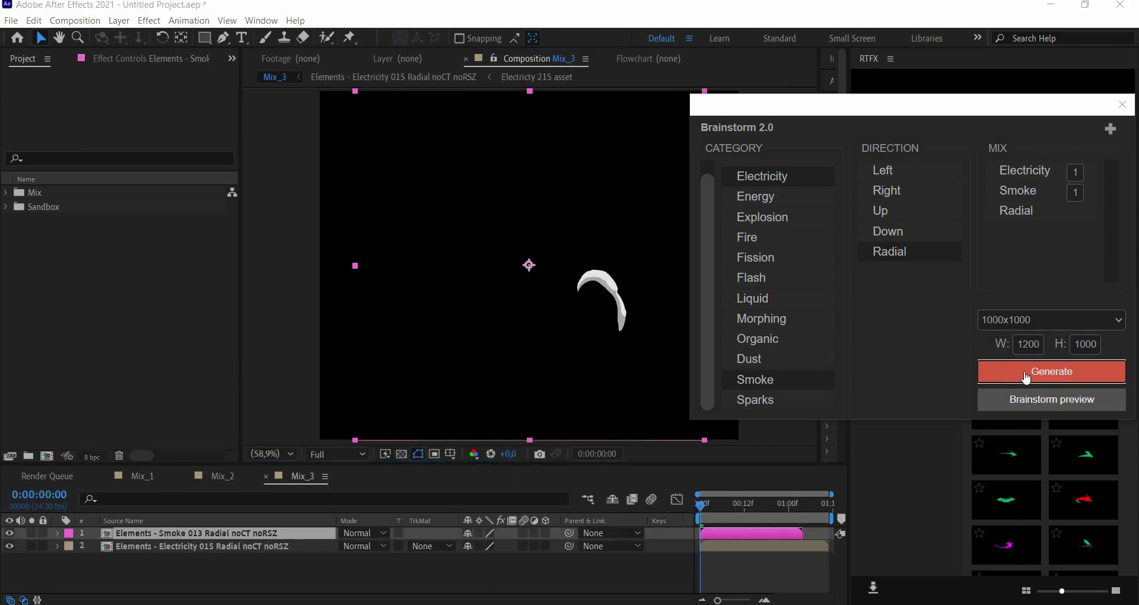
click(1026, 376)
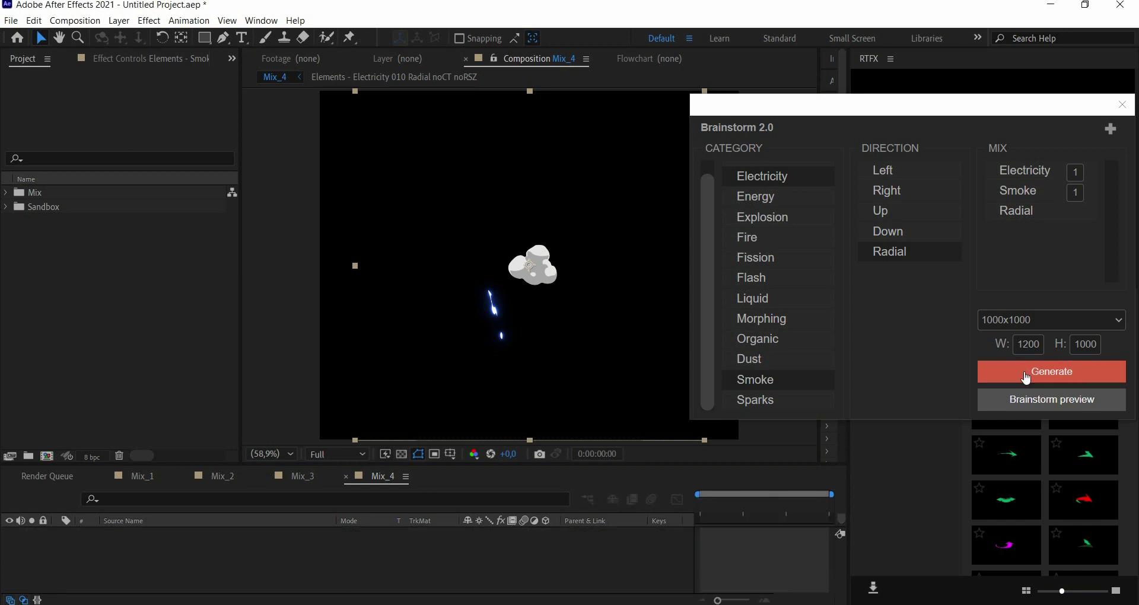
click(1026, 376)
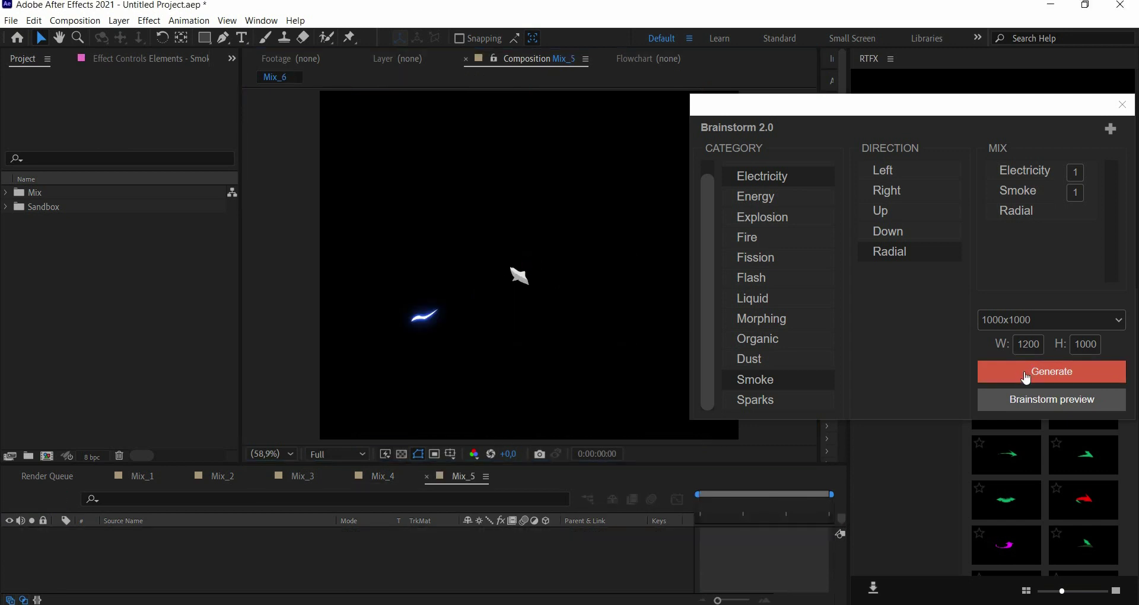
click(1026, 376)
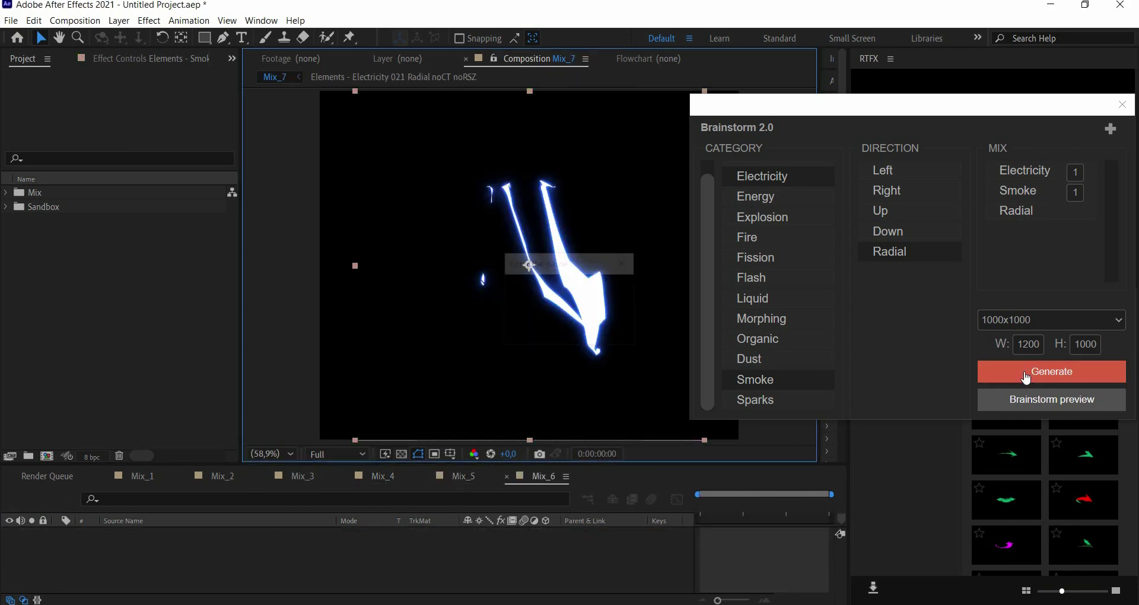
click(1026, 376)
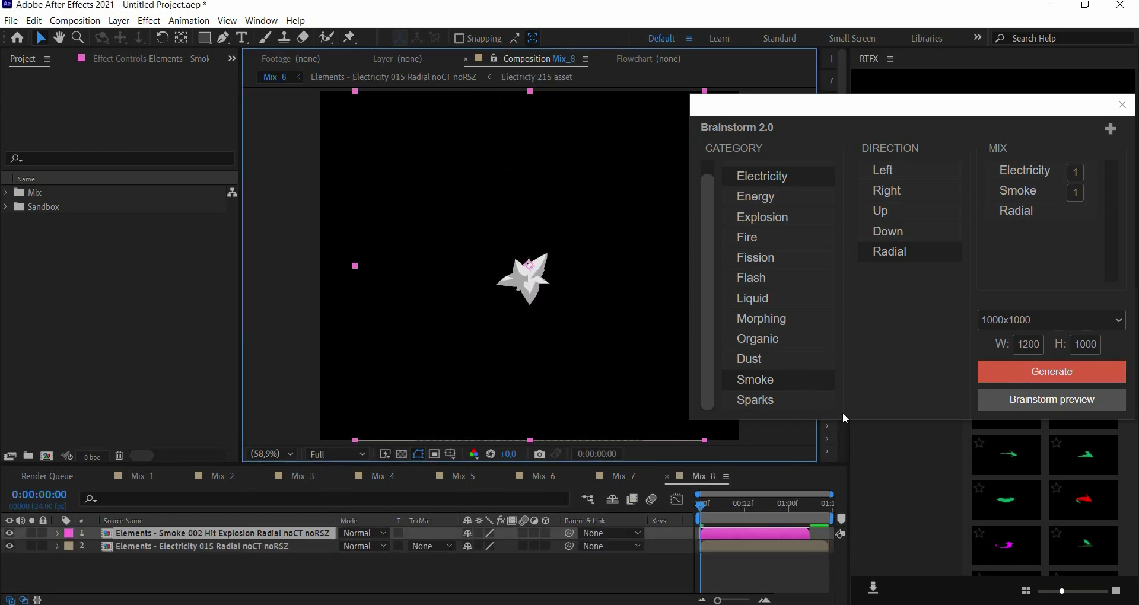
Build a preview gallery of the eight mixes, open it, and play it to frame 8.
click(1014, 408)
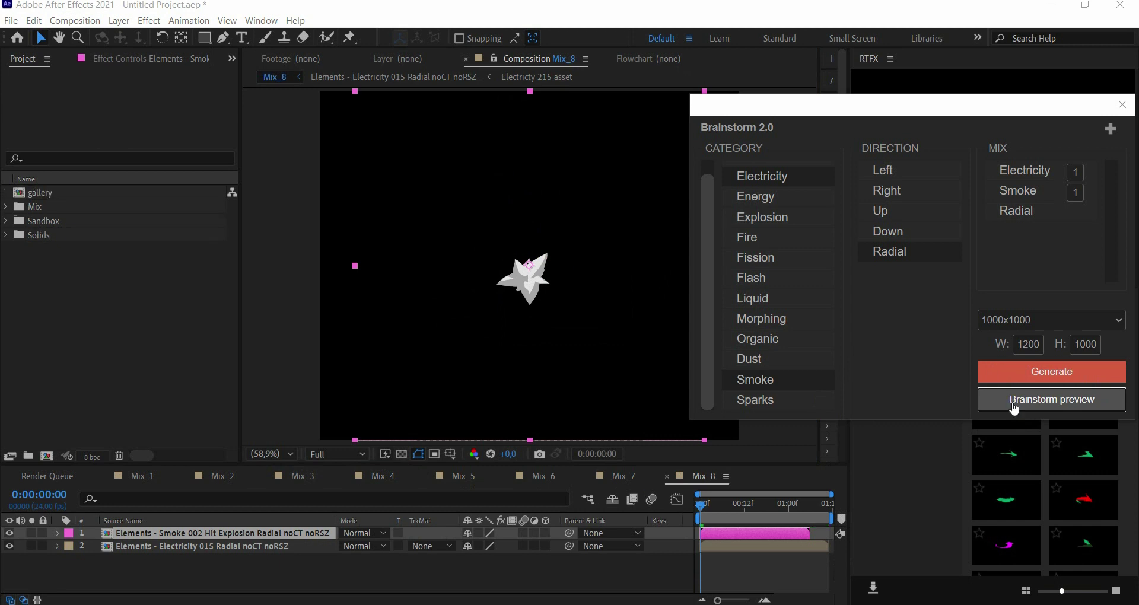
click(46, 195)
double_click(51, 193)
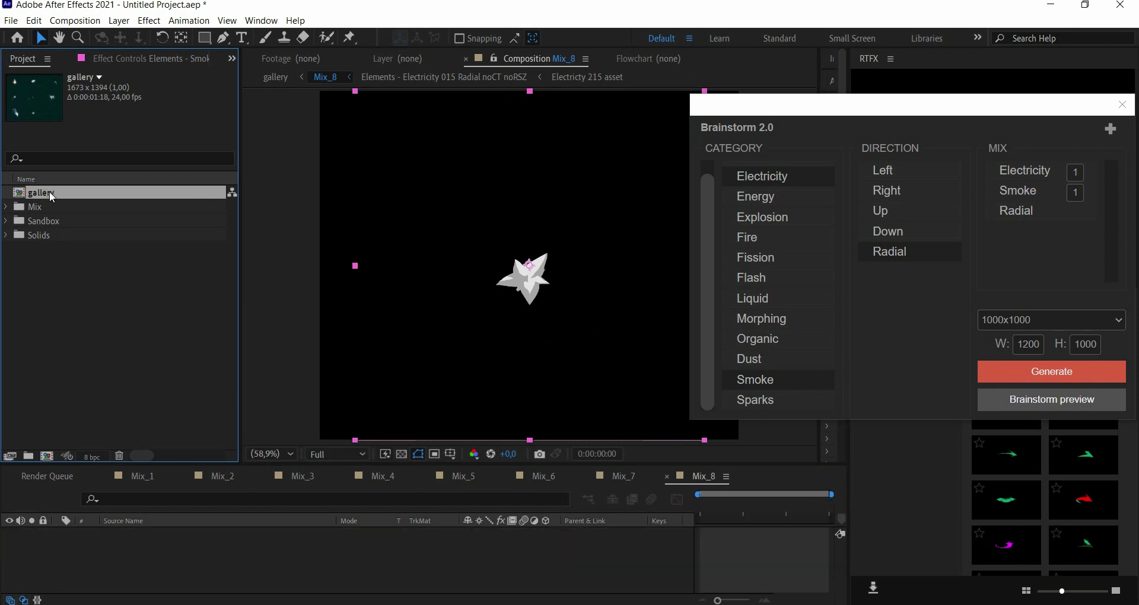
key(space)
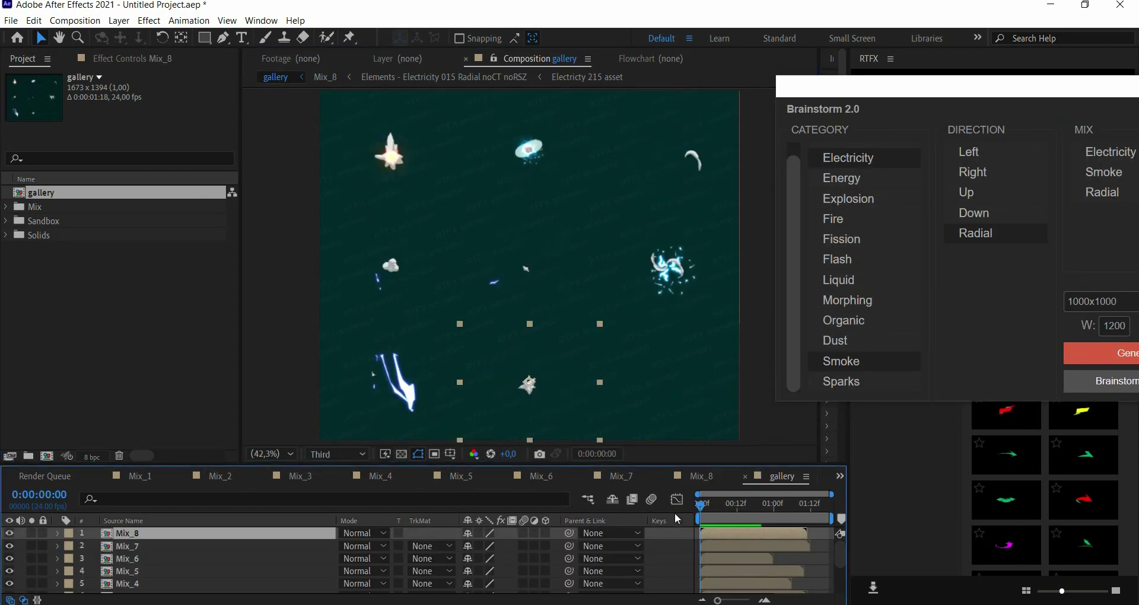
drag(719, 511, 714, 513)
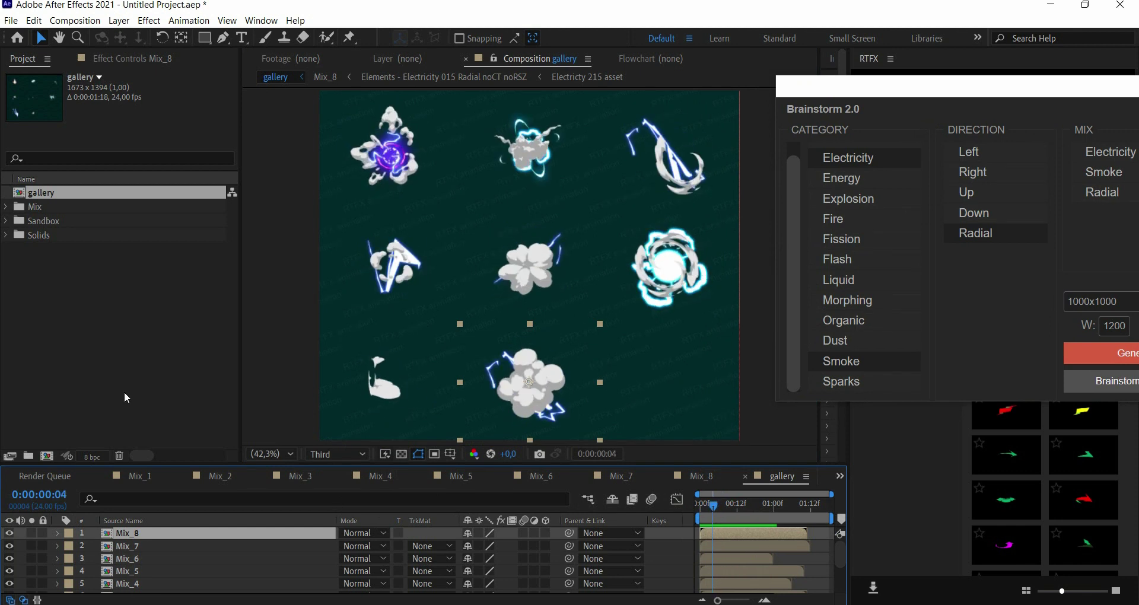
Expand and collapse the Mix folder, and bring the full Brainstorm settings into view.
click(6, 207)
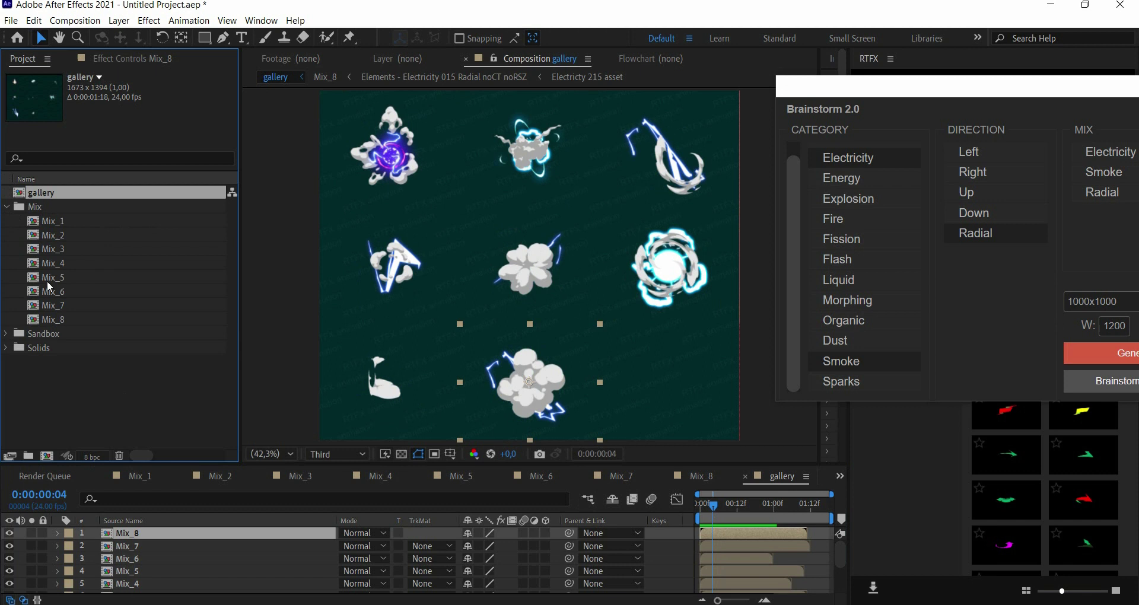
click(9, 207)
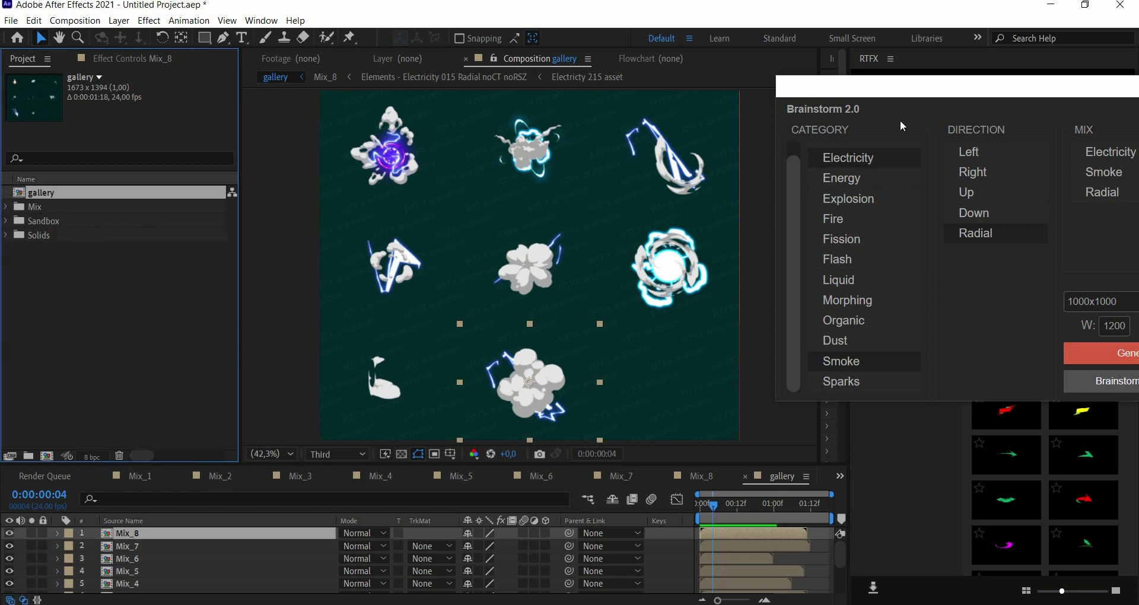
drag(915, 90, 749, 82)
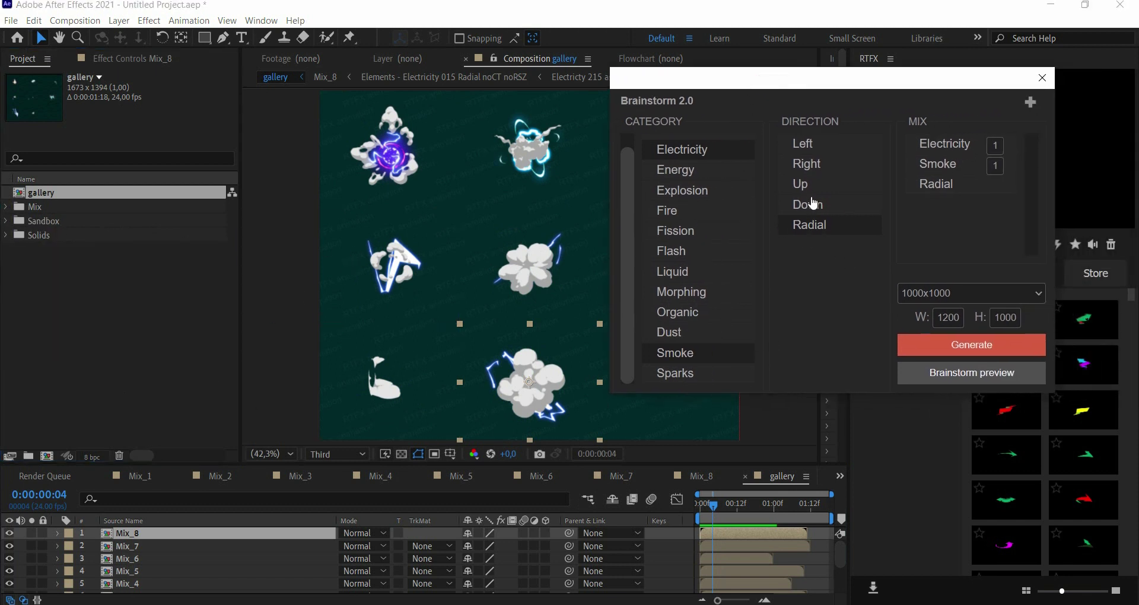
Set the mix direction to Right and add Flash and Fire elements.
click(831, 172)
click(669, 251)
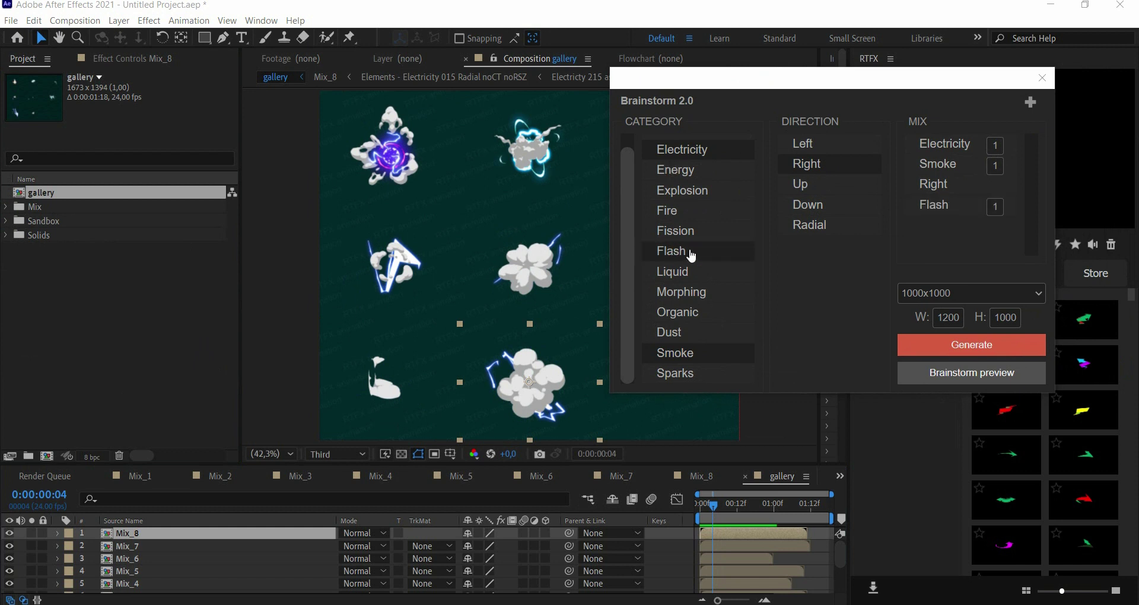
click(680, 213)
Generate new mixes up to Mix_13 and build a fresh preview gallery of them.
click(962, 344)
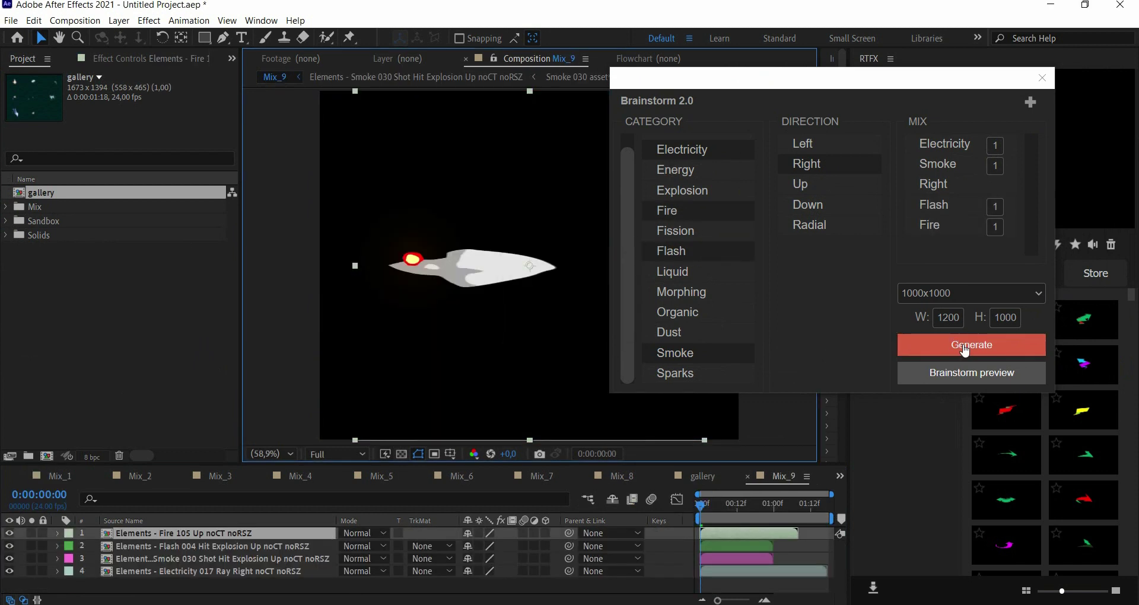
click(961, 344)
click(966, 350)
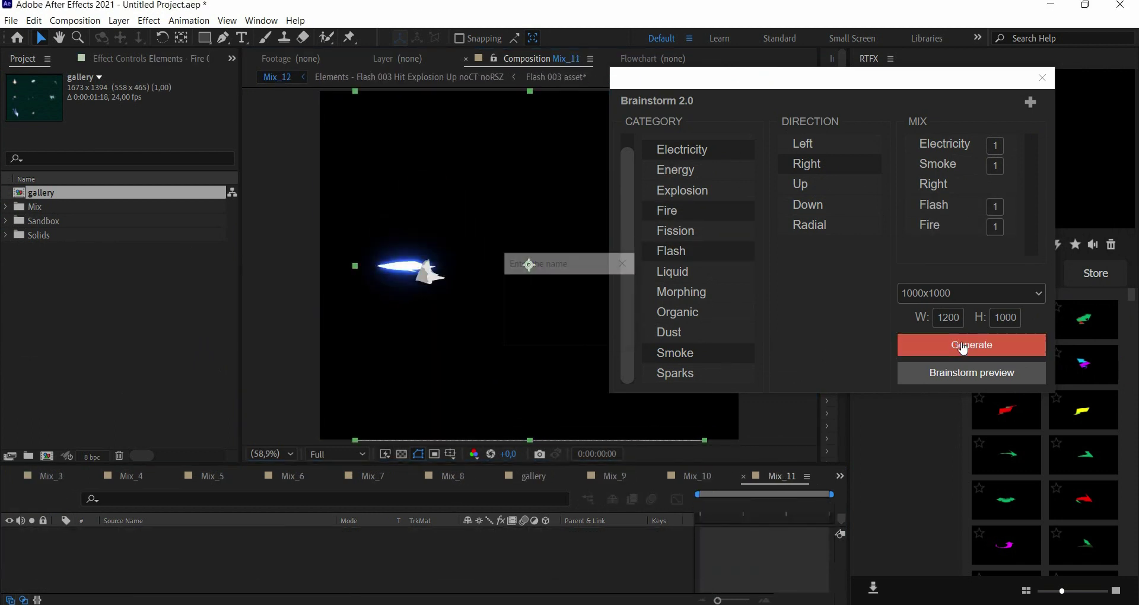
click(940, 377)
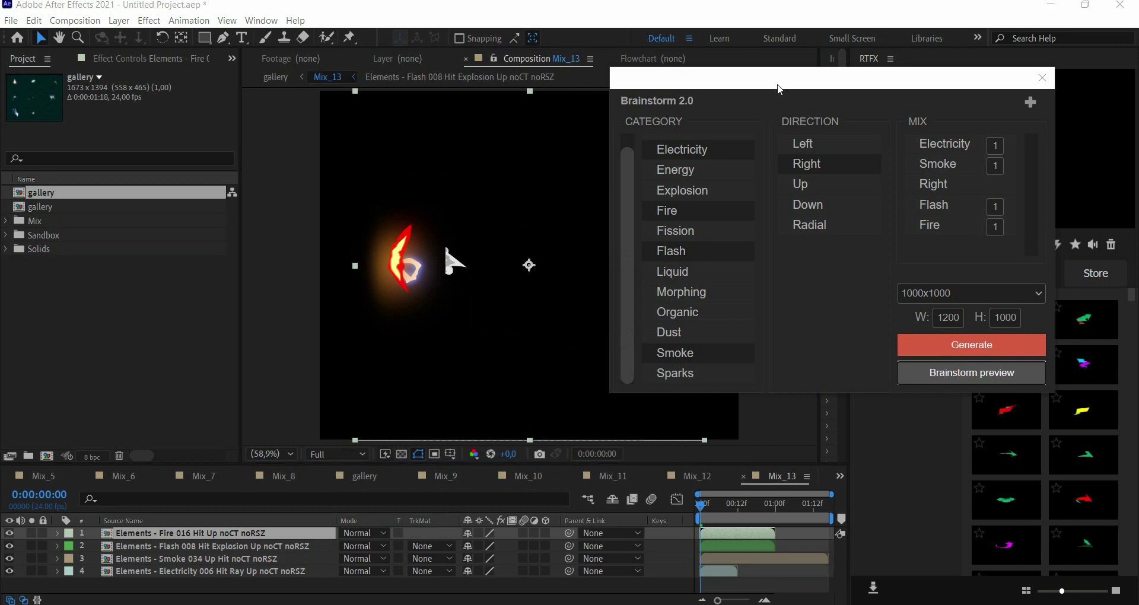
drag(777, 83, 867, 54)
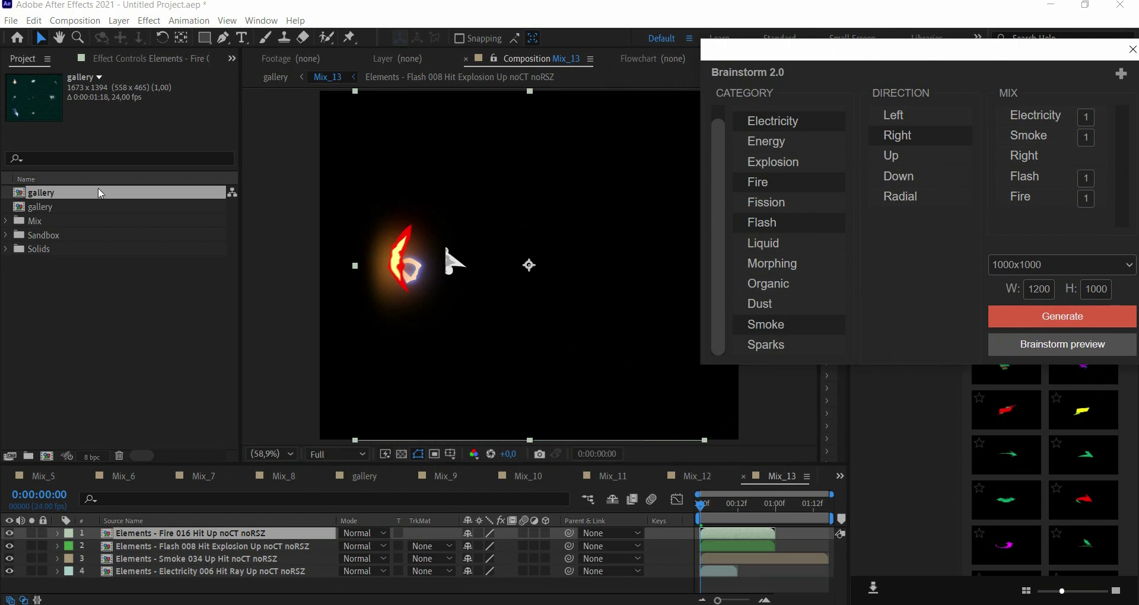
Open the new gallery, scrub through its animation, and select the centre swirling electricity mix.
double_click(95, 203)
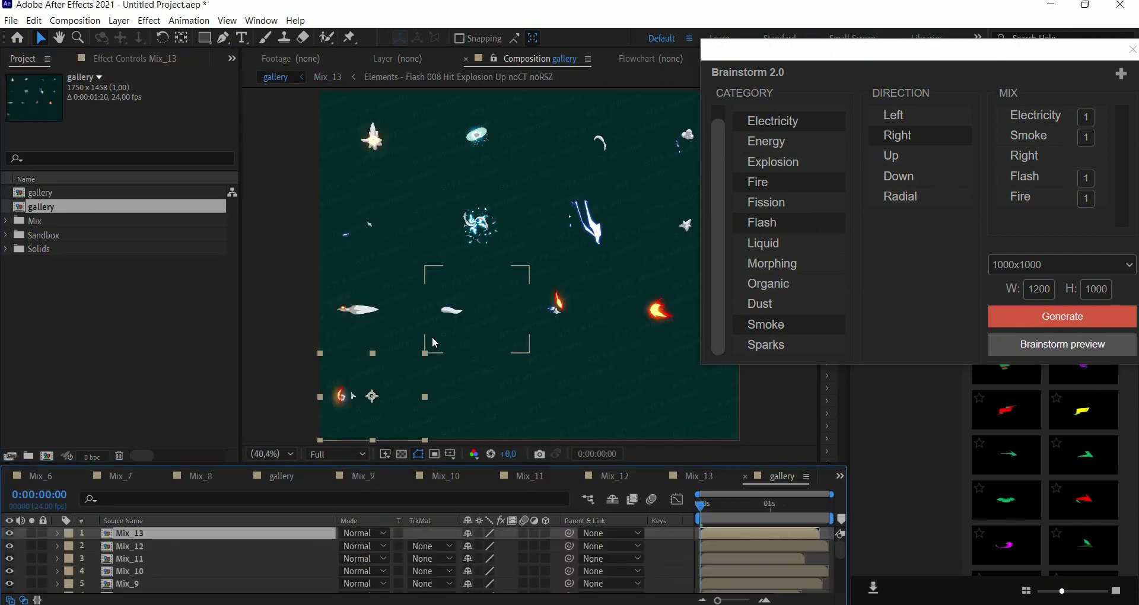
drag(704, 507, 728, 513)
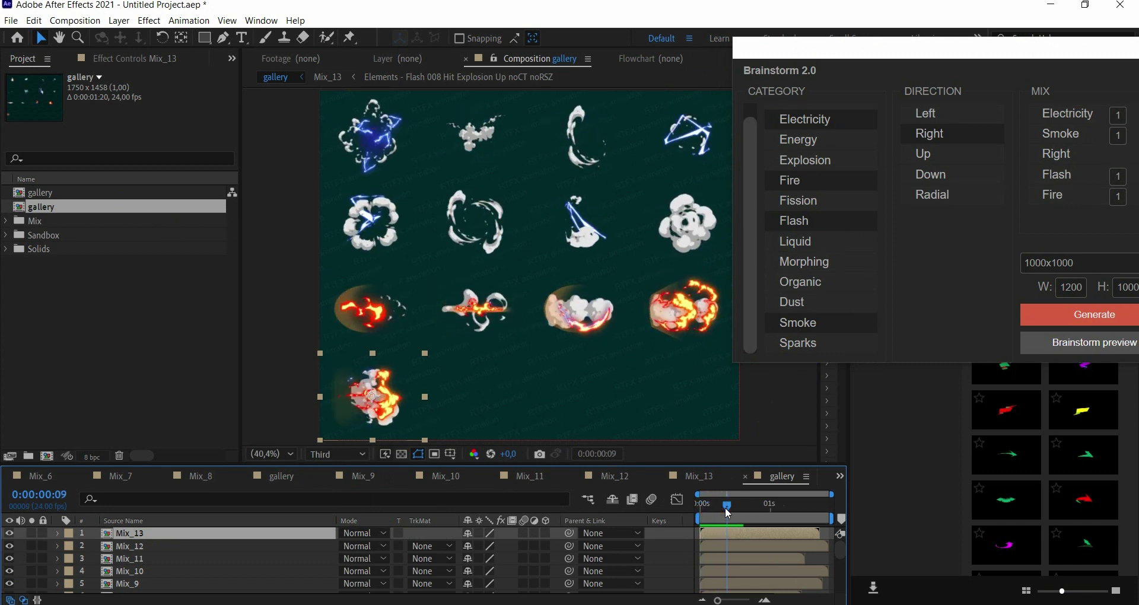
drag(719, 520, 719, 518)
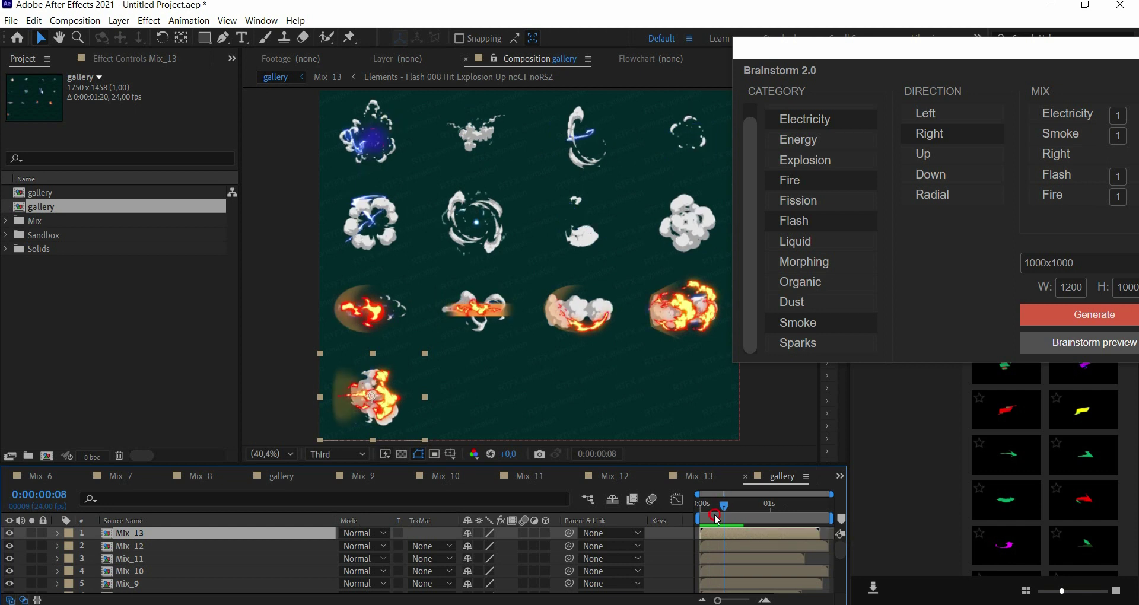
click(477, 224)
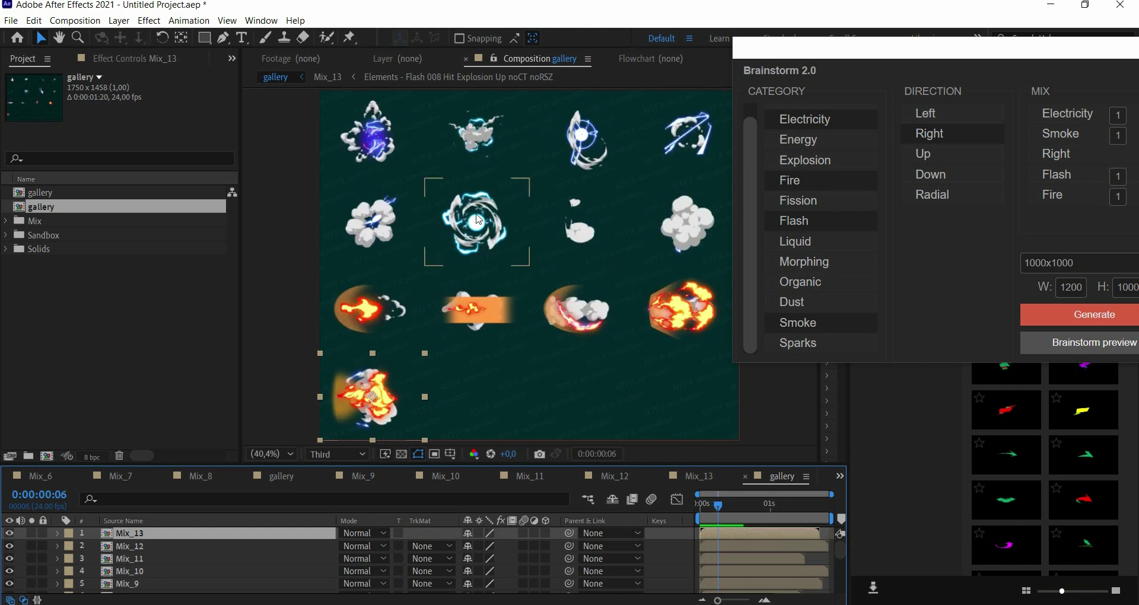
Open and preview Mix_6, put Electricity above Smoke in Add mode, and select the Smoke layer.
double_click(484, 226)
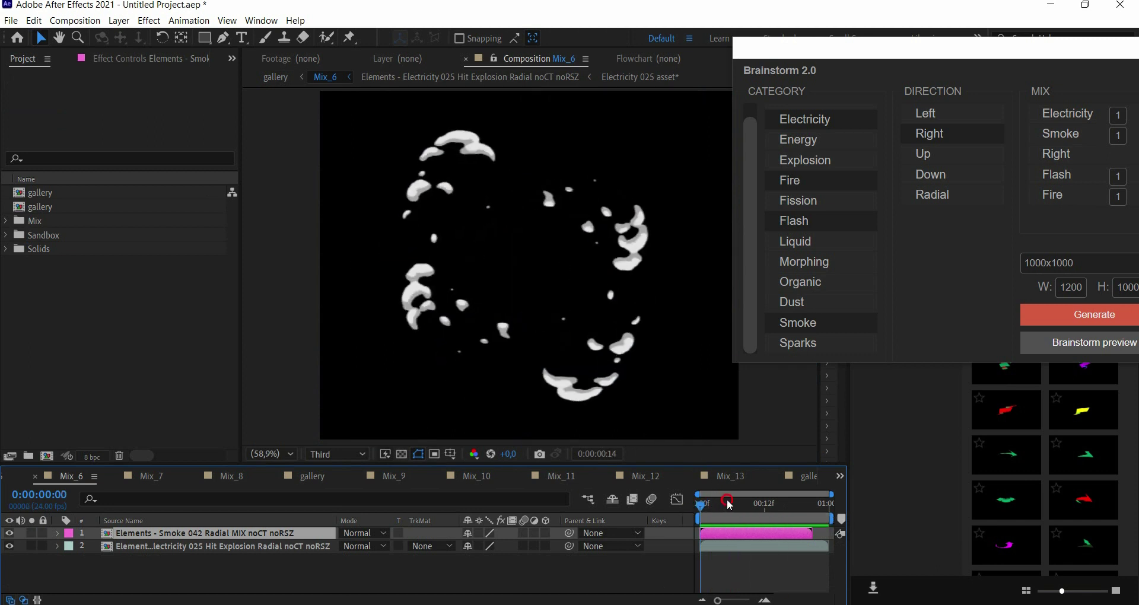
key(space)
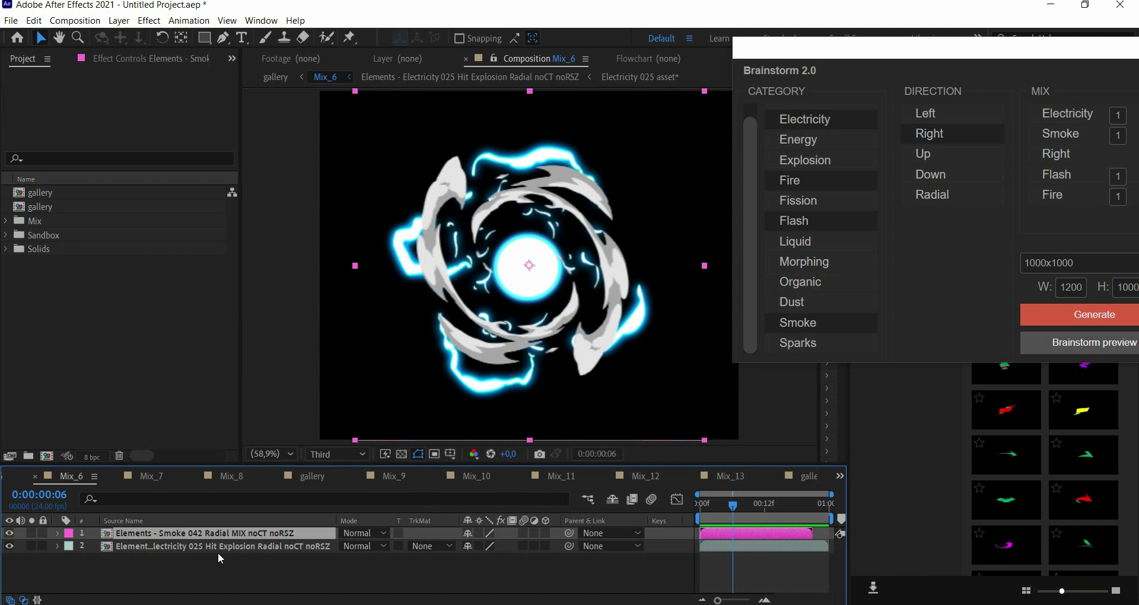
drag(217, 550, 200, 536)
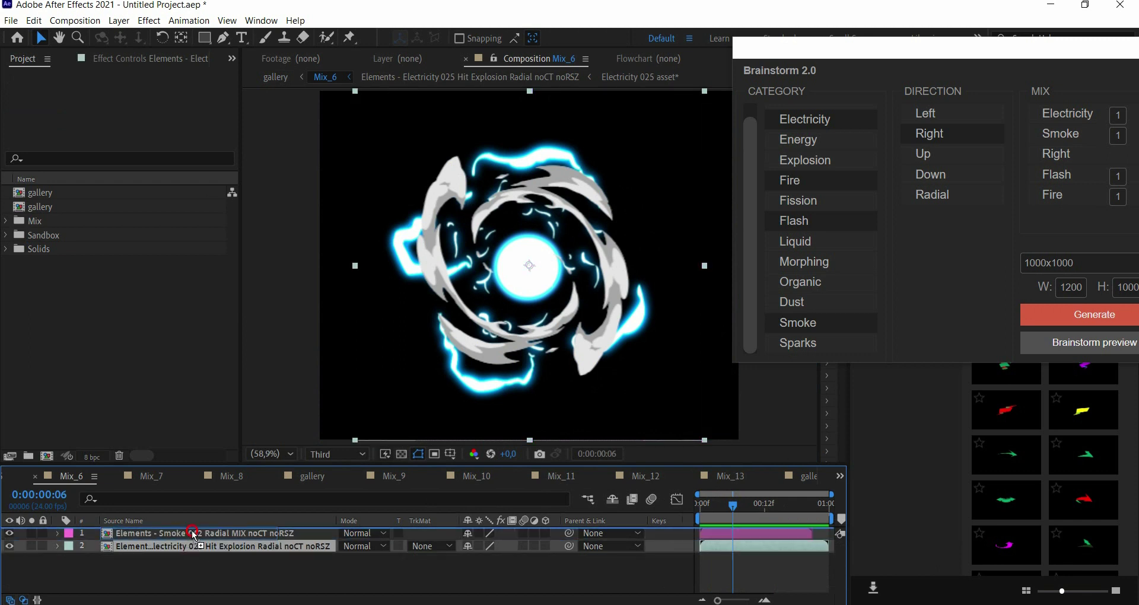
click(363, 534)
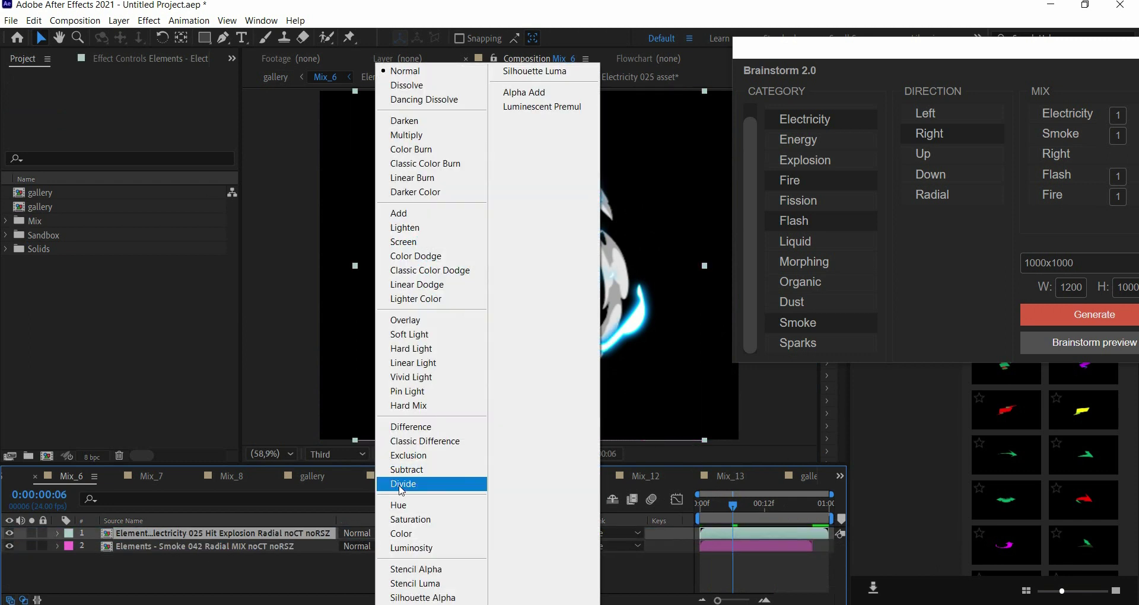
click(403, 213)
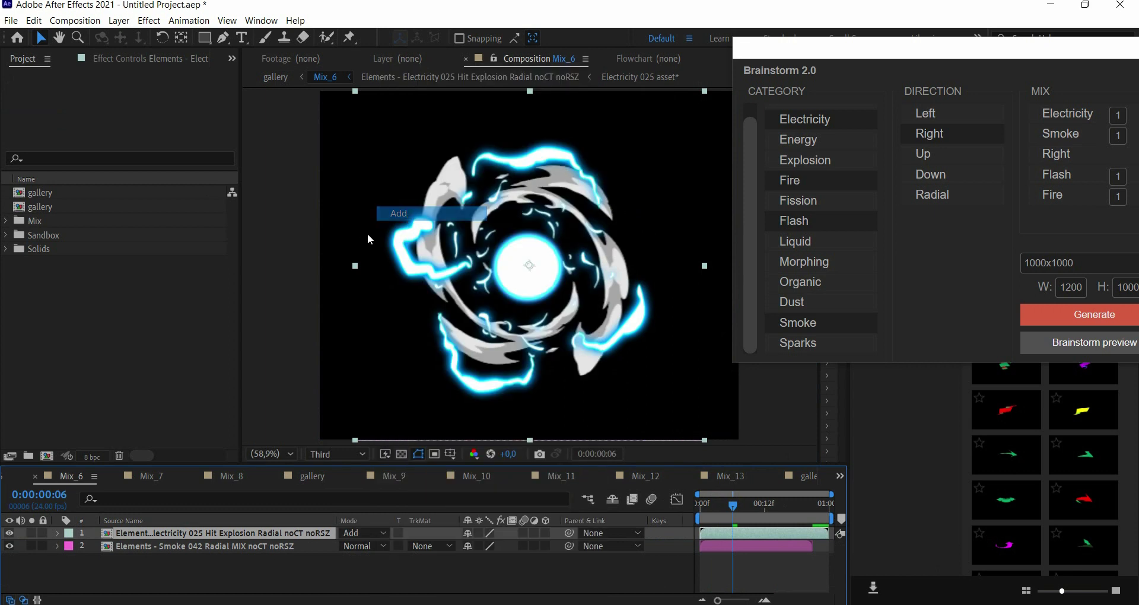
click(243, 548)
click(149, 20)
mouse_move(188, 169)
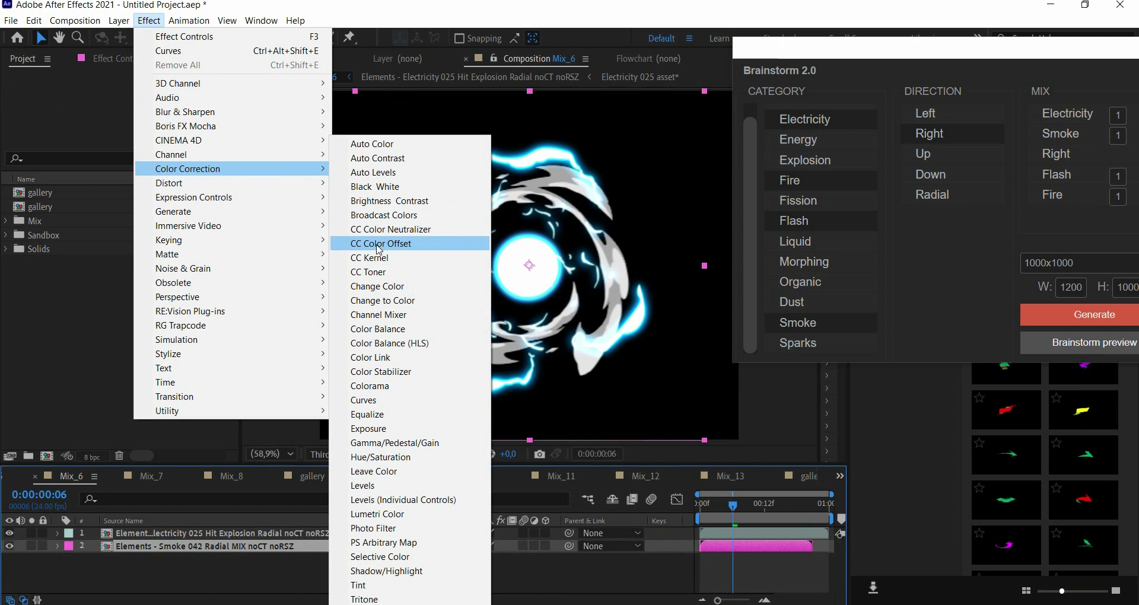
Add Curves to the Smoke layer, lowering the RGB curve and raising the Red, Green and Blue curves.
click(396, 400)
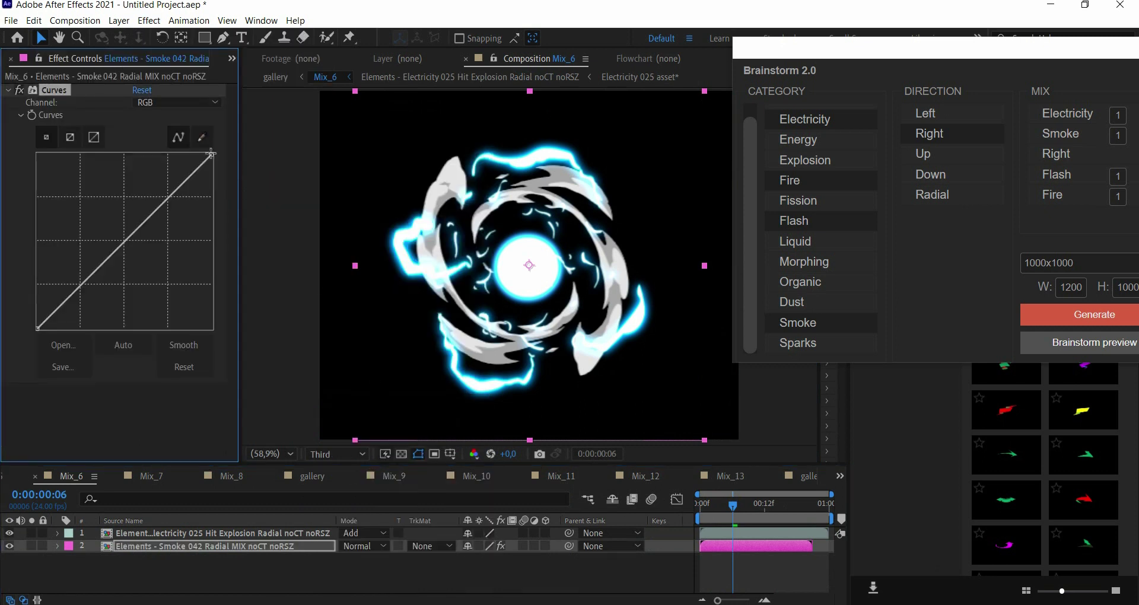
drag(211, 155, 214, 205)
mouse_move(146, 252)
mouse_down()
mouse_move(147, 273)
mouse_move(123, 280)
mouse_move(109, 221)
mouse_move(122, 222)
mouse_move(122, 201)
mouse_up()
click(178, 102)
click(148, 114)
click(178, 102)
click(148, 114)
click(177, 102)
click(148, 113)
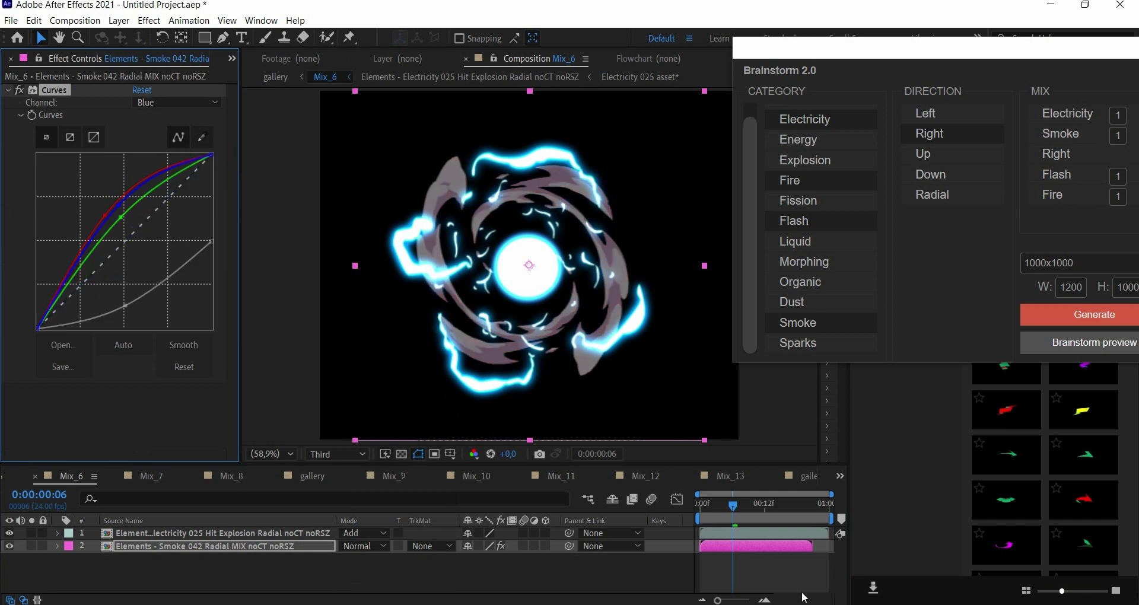
Preview Mix_6 from the start and stop on an early frame.
click(737, 557)
key(Home)
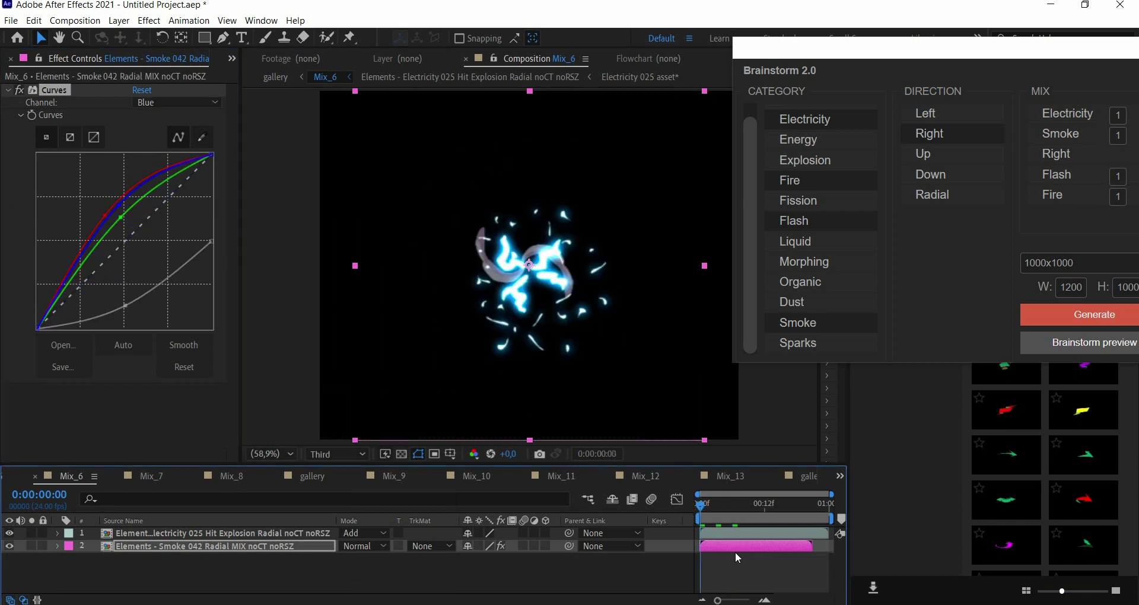
key(space)
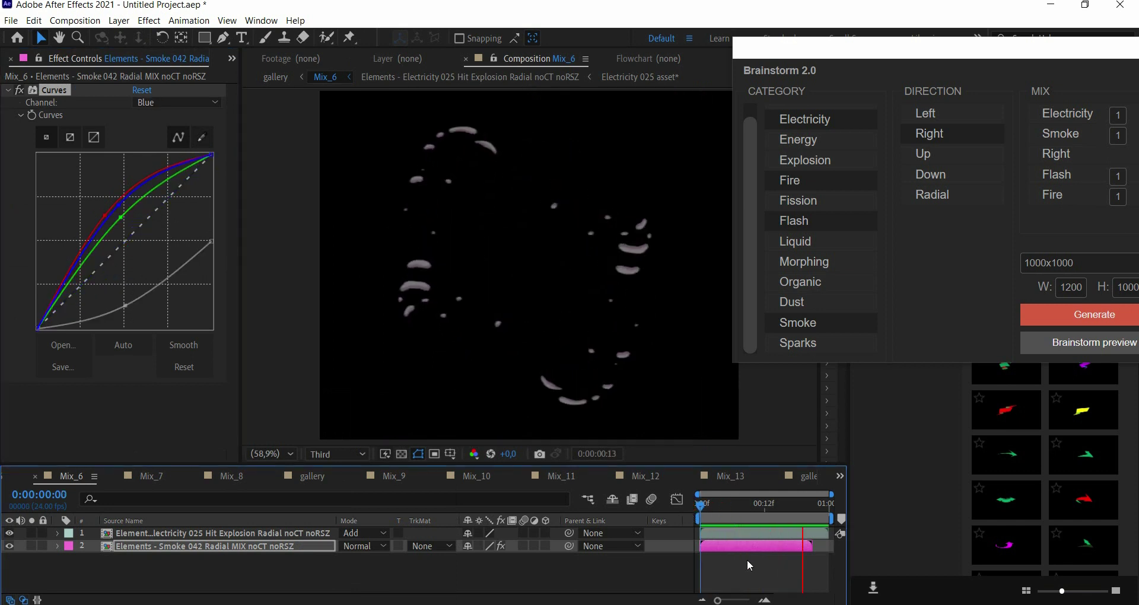
click(748, 505)
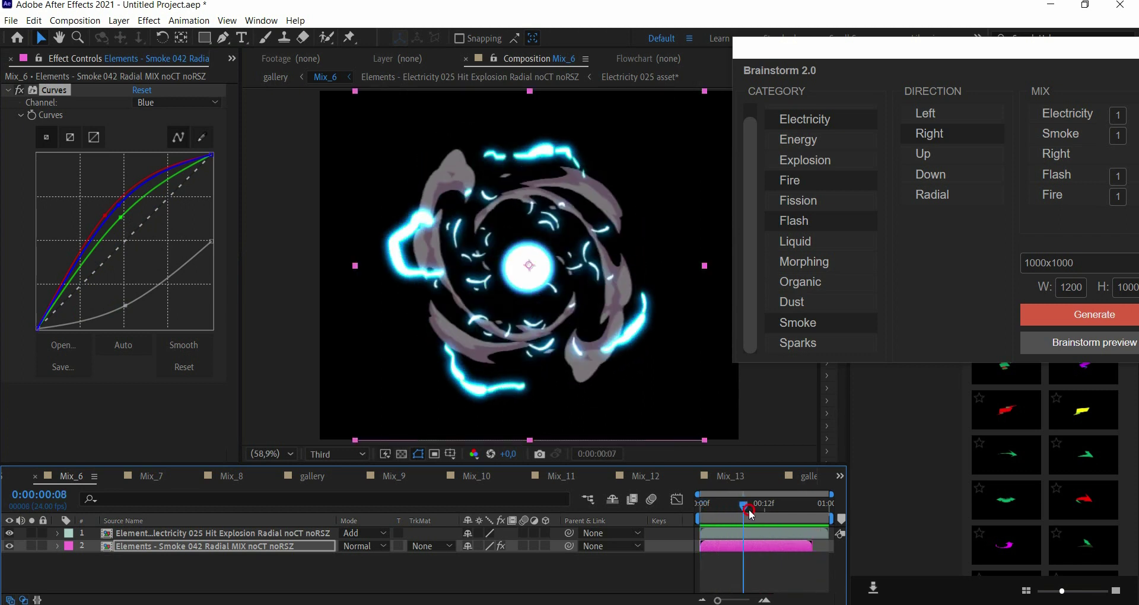
drag(949, 69, 908, 63)
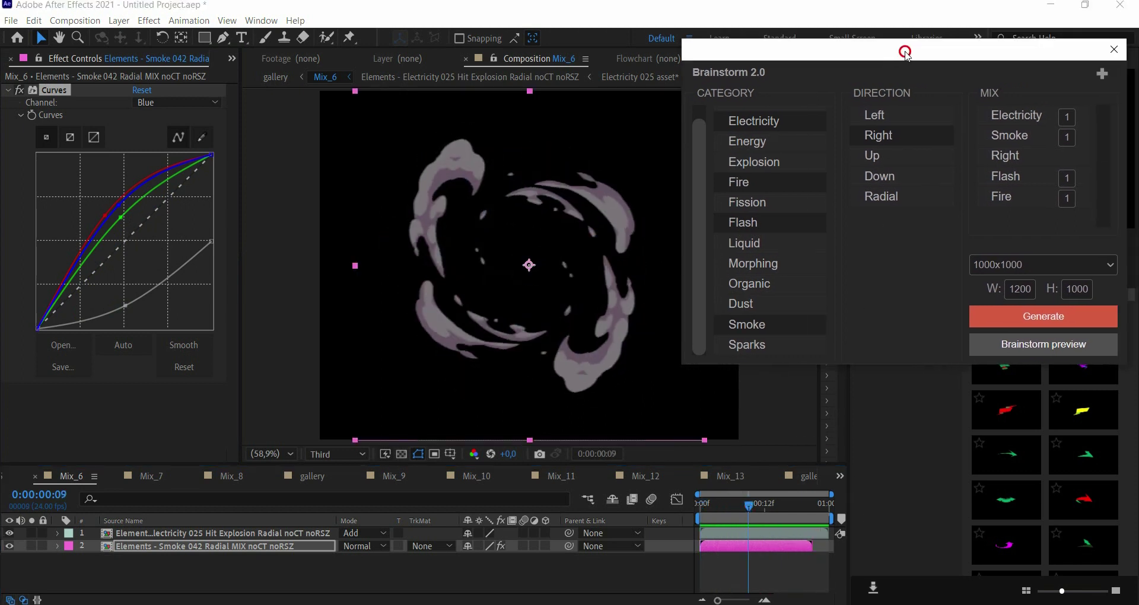